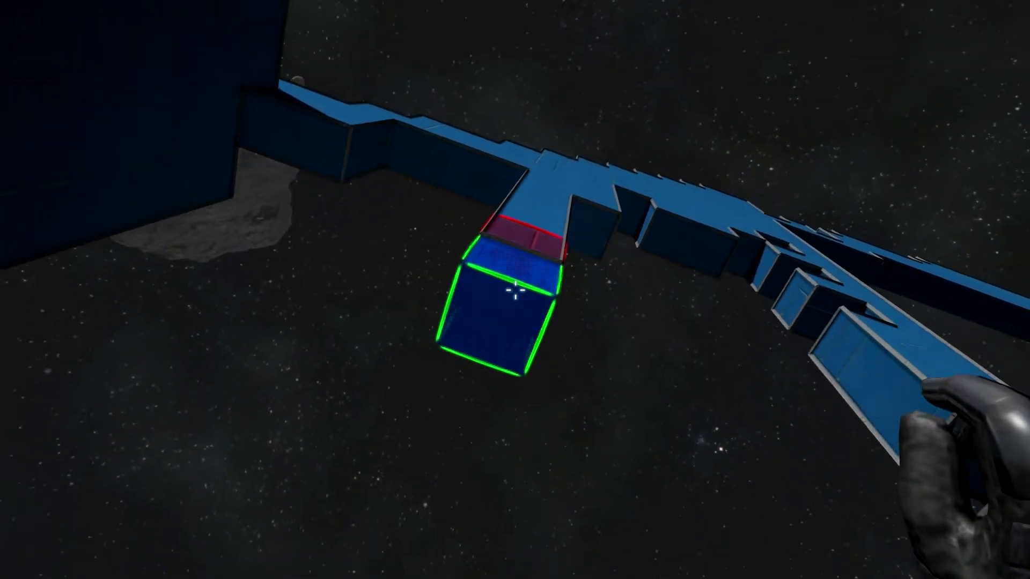
# Place four armor blocks below the blue hull row and against the hull wall
pyautogui.click(516, 290)
pyautogui.click(515, 288)
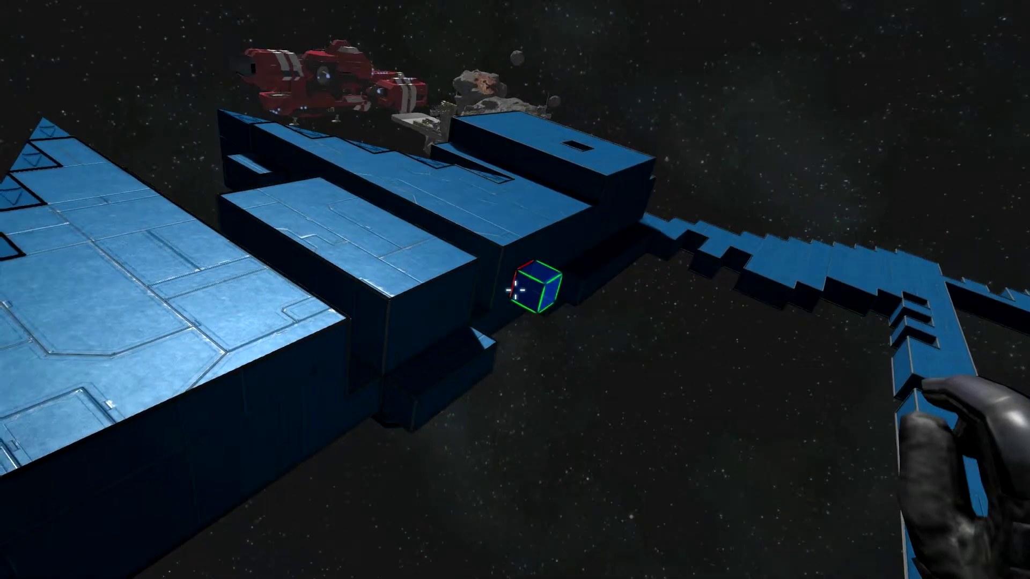
pyautogui.click(515, 290)
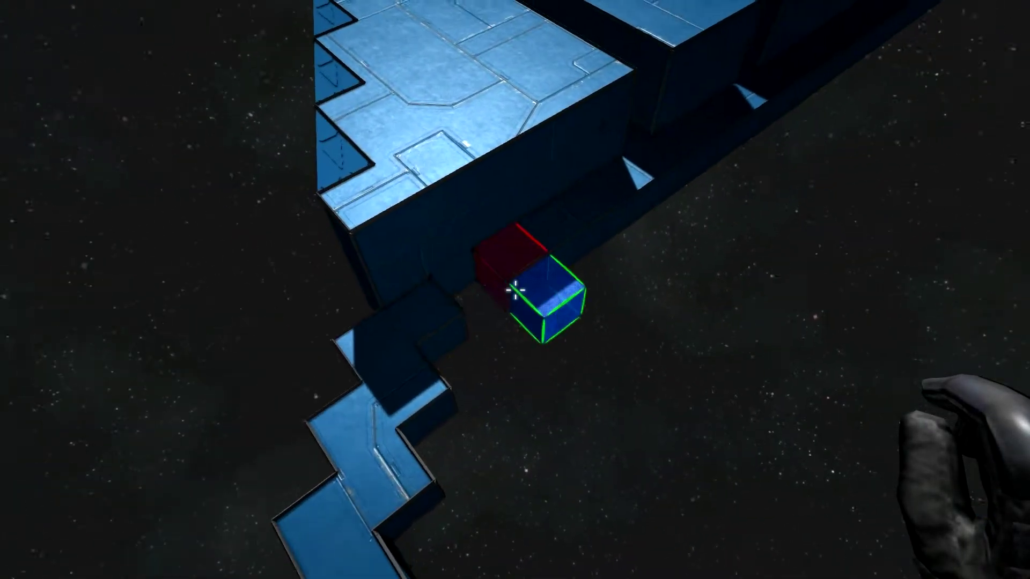
pyautogui.click(516, 290)
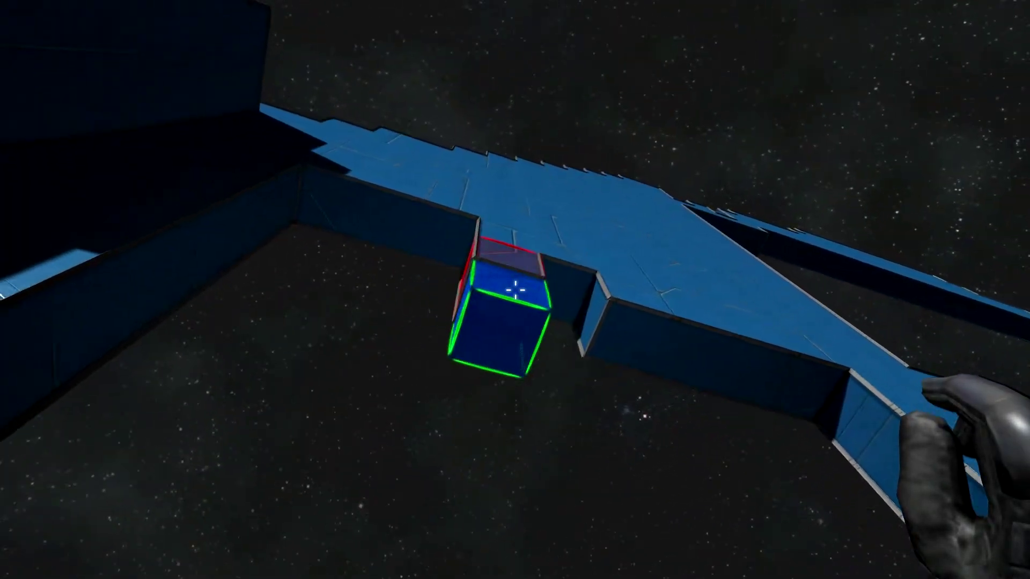
pyautogui.press('0')
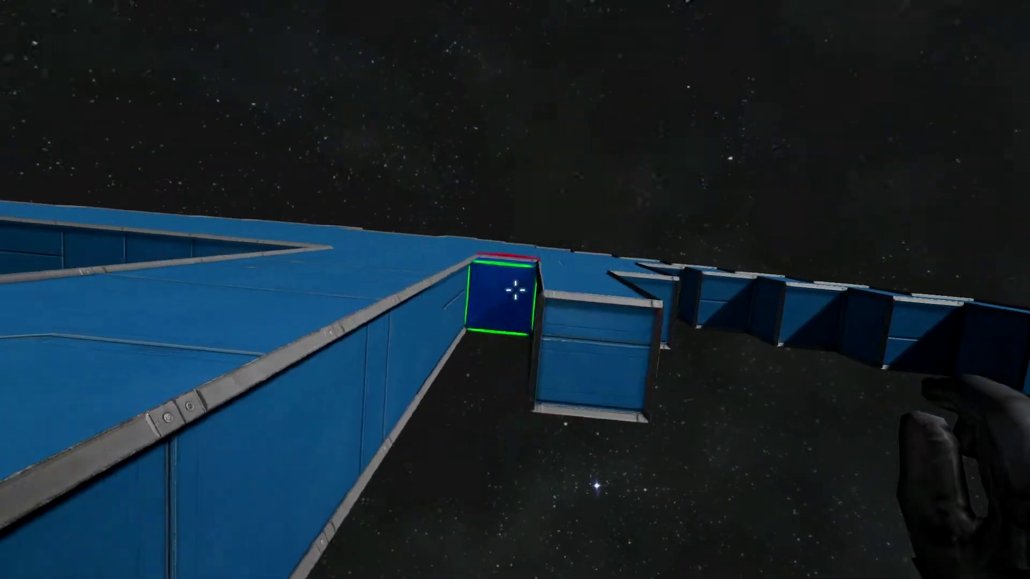
# Plug the hull-edge gap, stack a block on the edge, and extend the inner wall
pyautogui.click(515, 290)
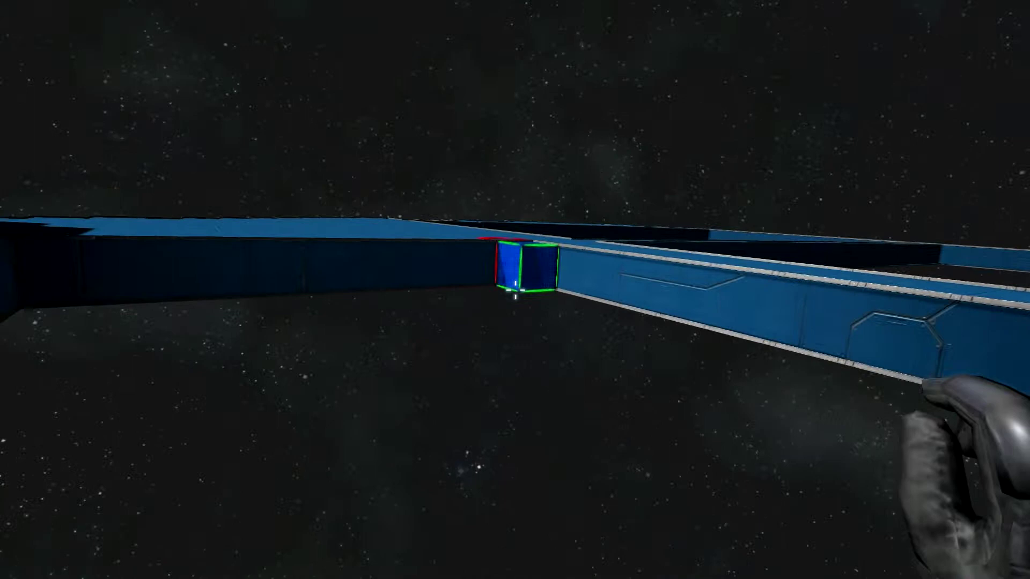
pyautogui.click(515, 290)
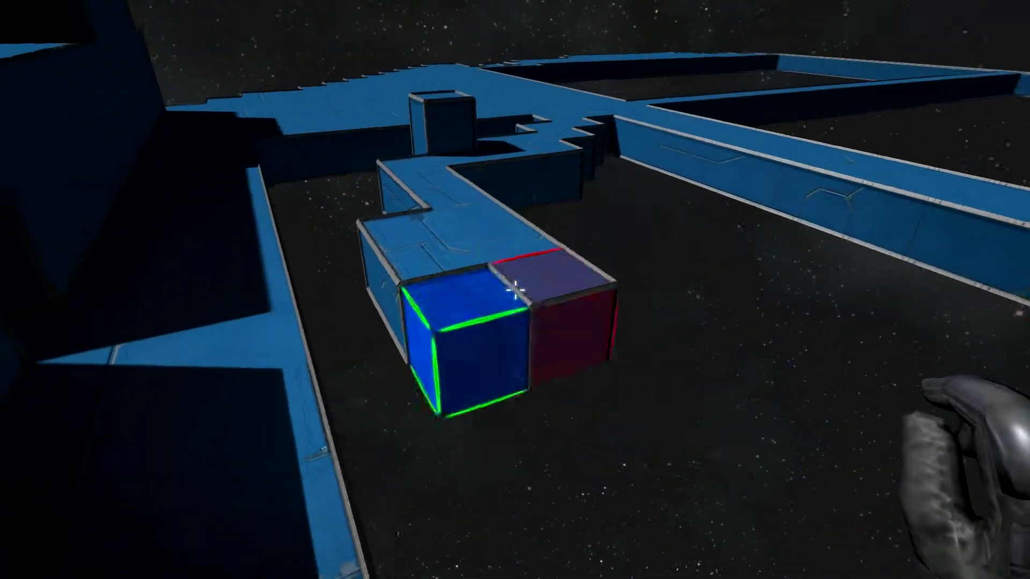
pyautogui.click(515, 290)
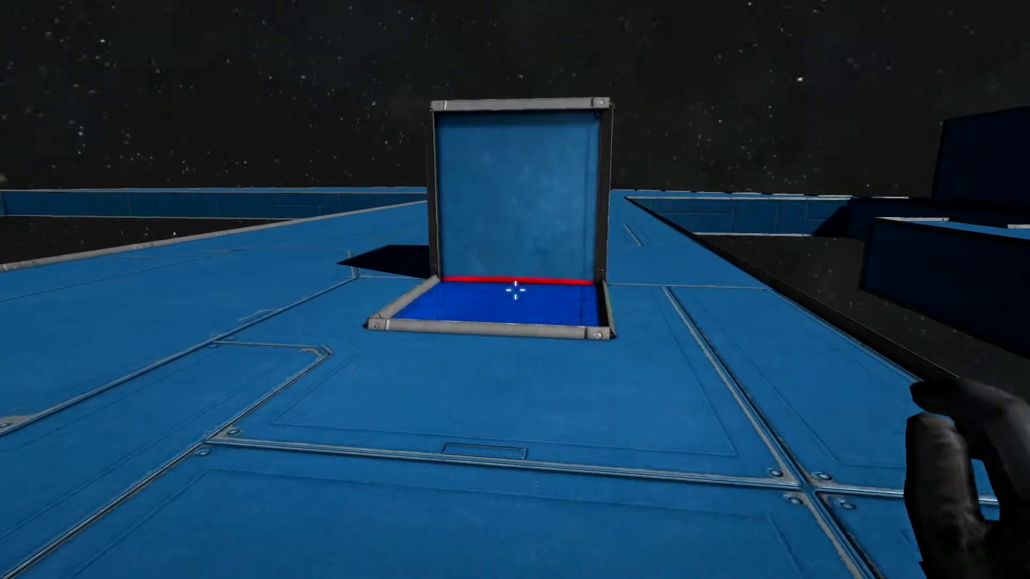
# Delete the unfinished frame block and set an upright cube into the deck's floor pit
pyautogui.rightClick(515, 290)
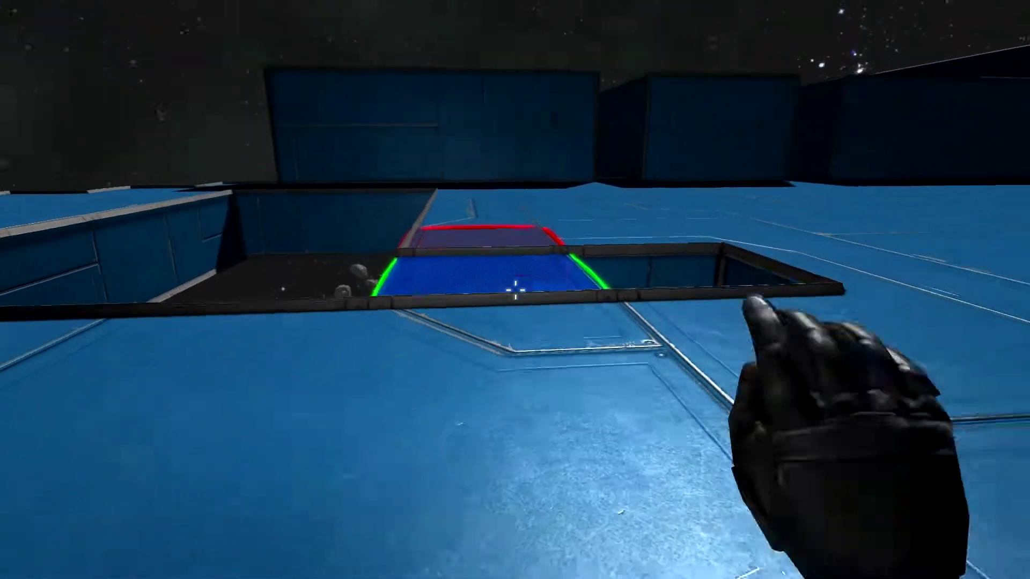
pyautogui.press('Home')
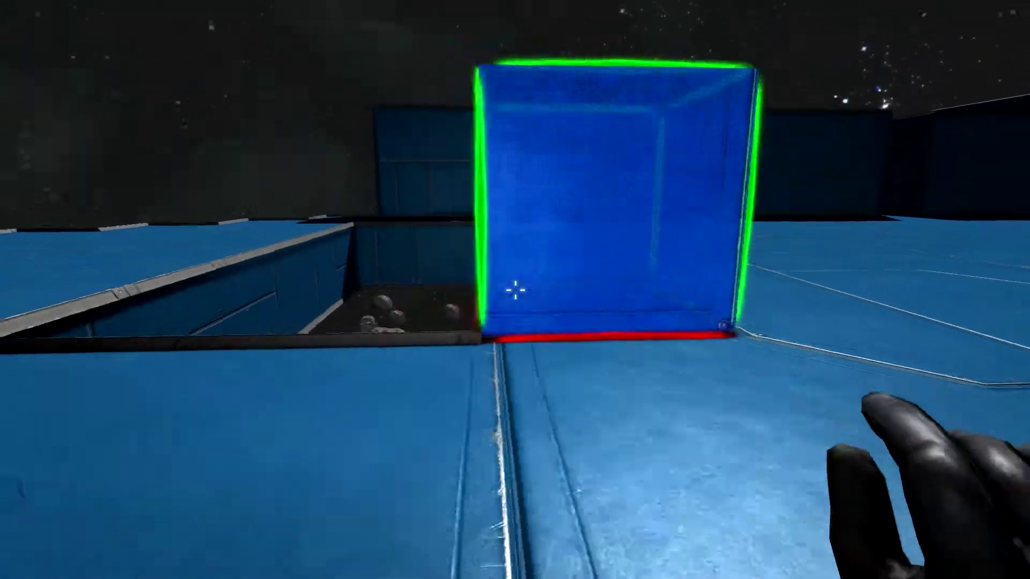
pyautogui.press('w')
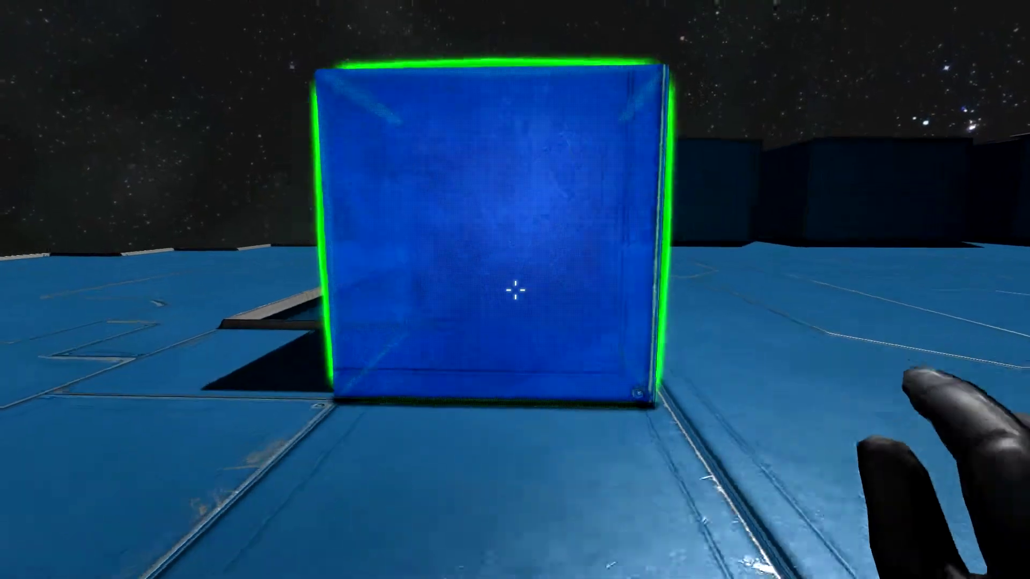
pyautogui.click(515, 290)
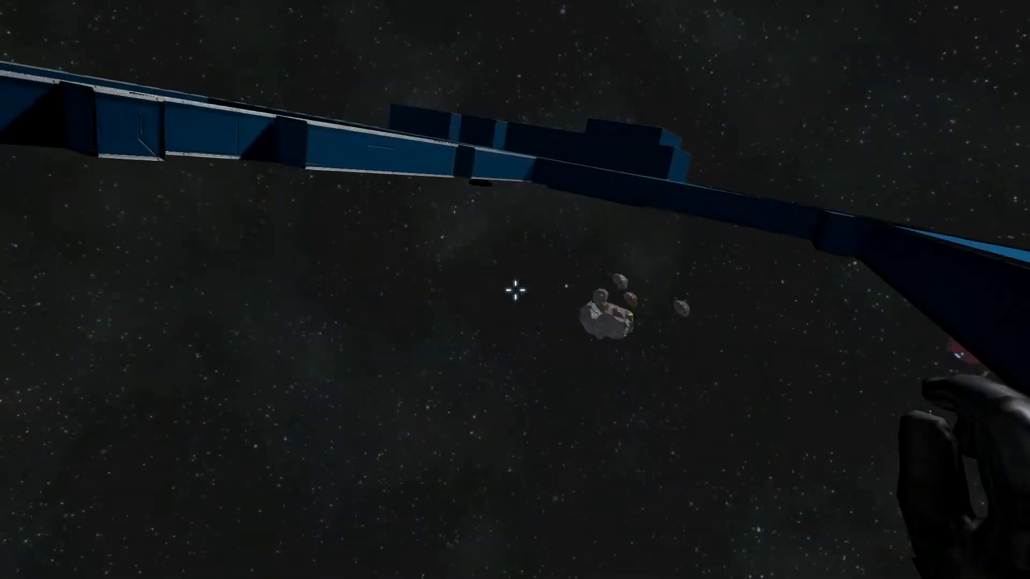
# Place a small armor cube on the angled blue deck
pyautogui.press('2')
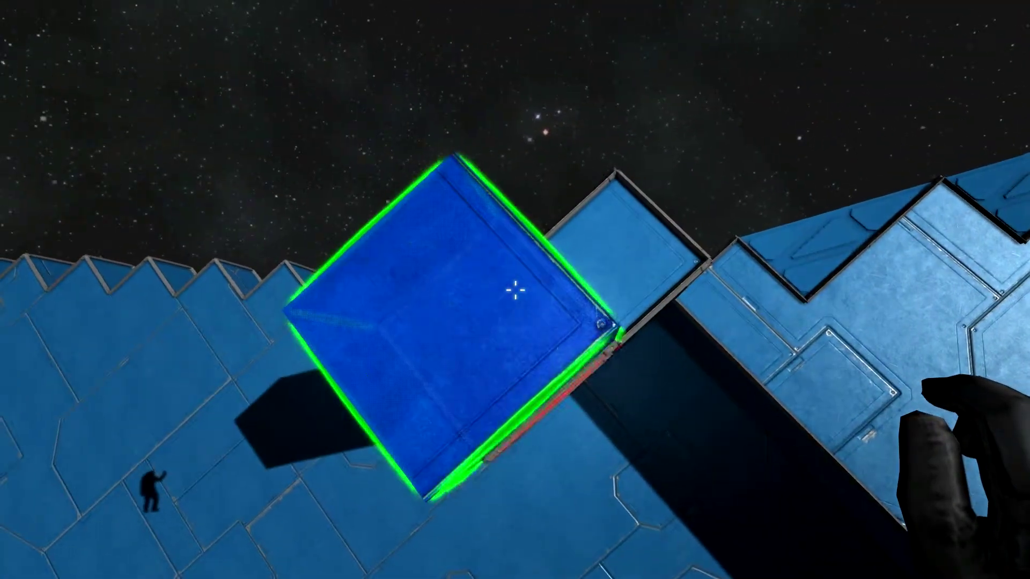
pyautogui.press('1')
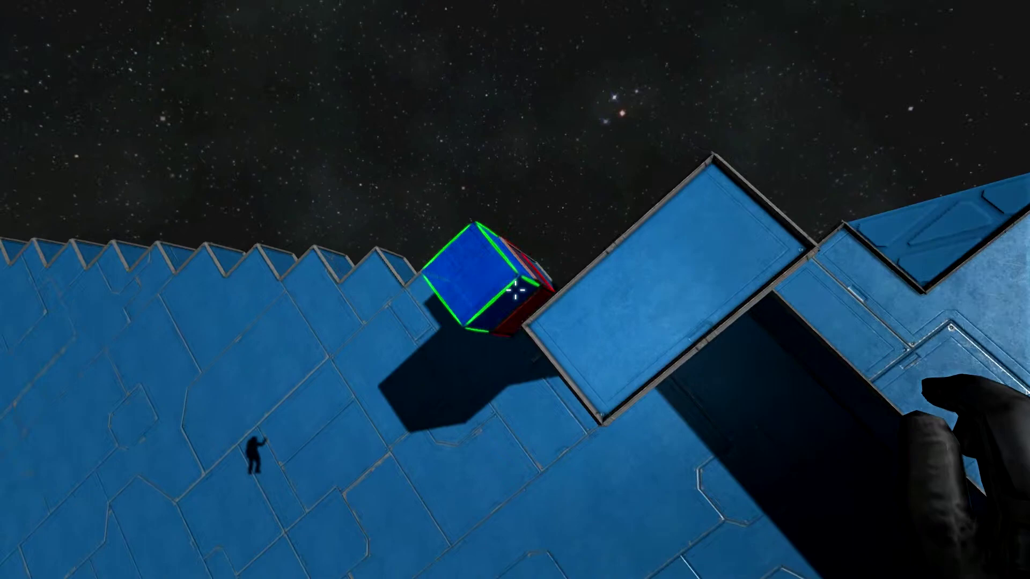
pyautogui.click(515, 289)
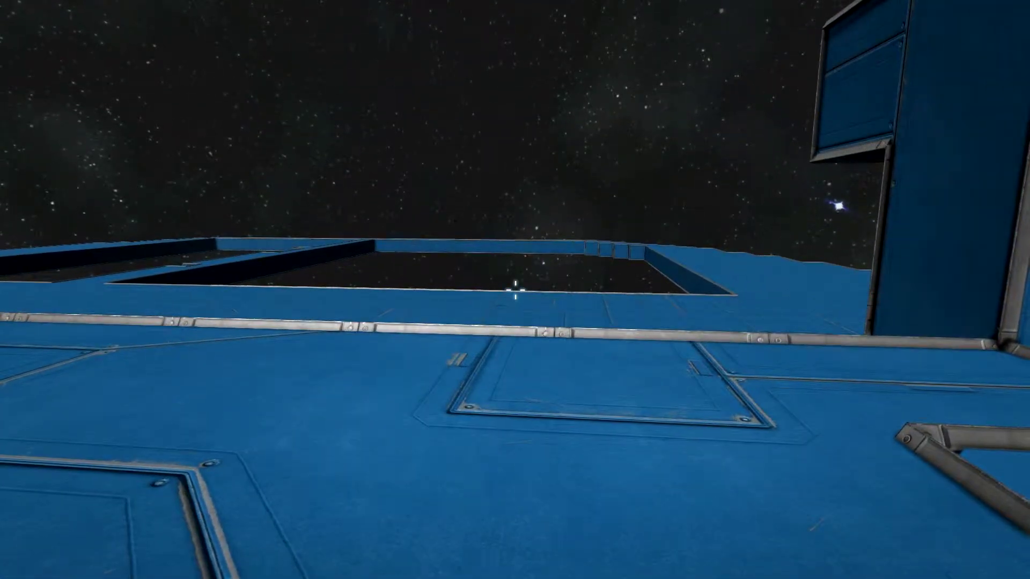
# Place an armor block beside the tall wall section to start raising its height
pyautogui.press('1')
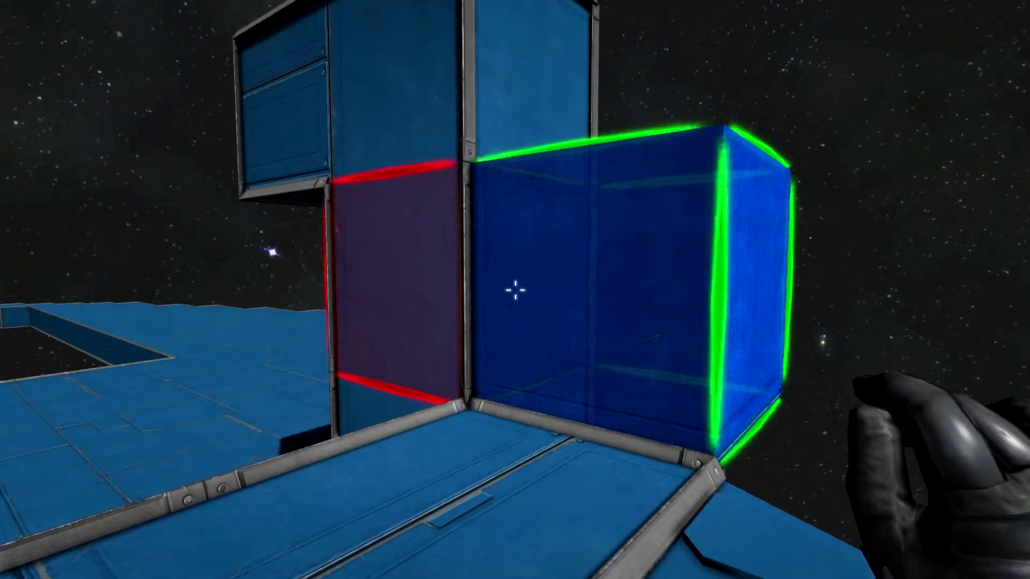
pyautogui.press('w')
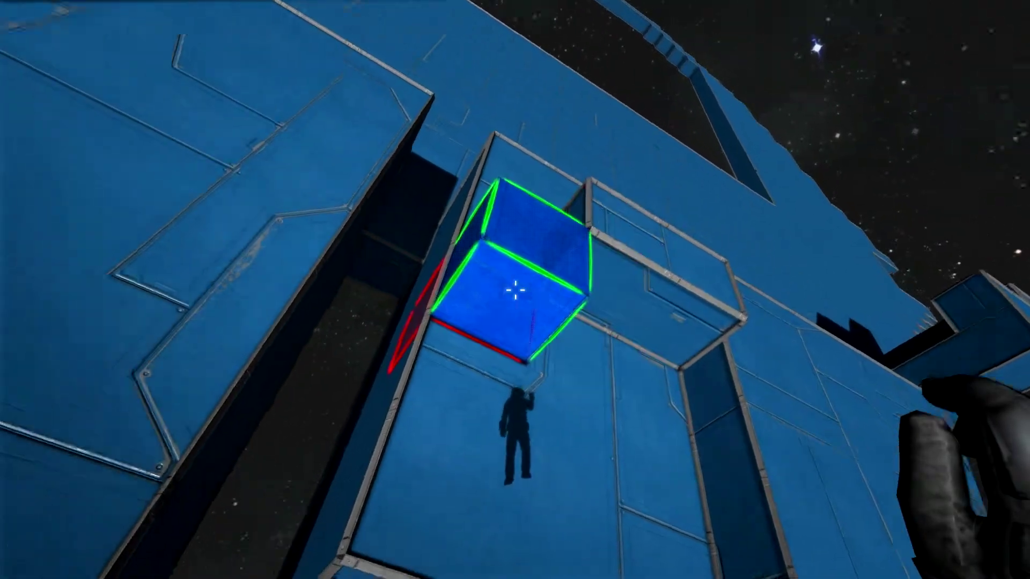
pyautogui.click(515, 289)
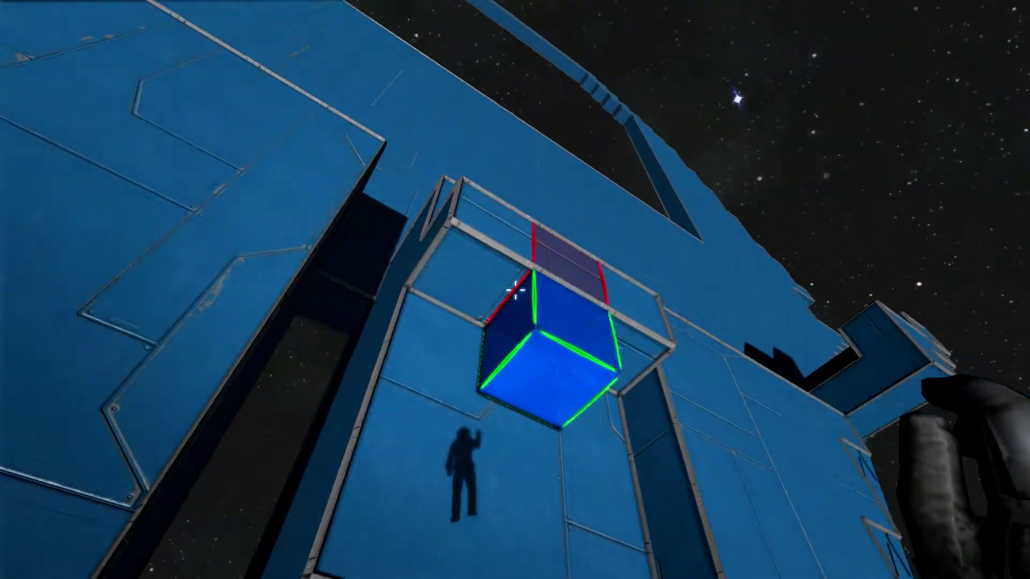